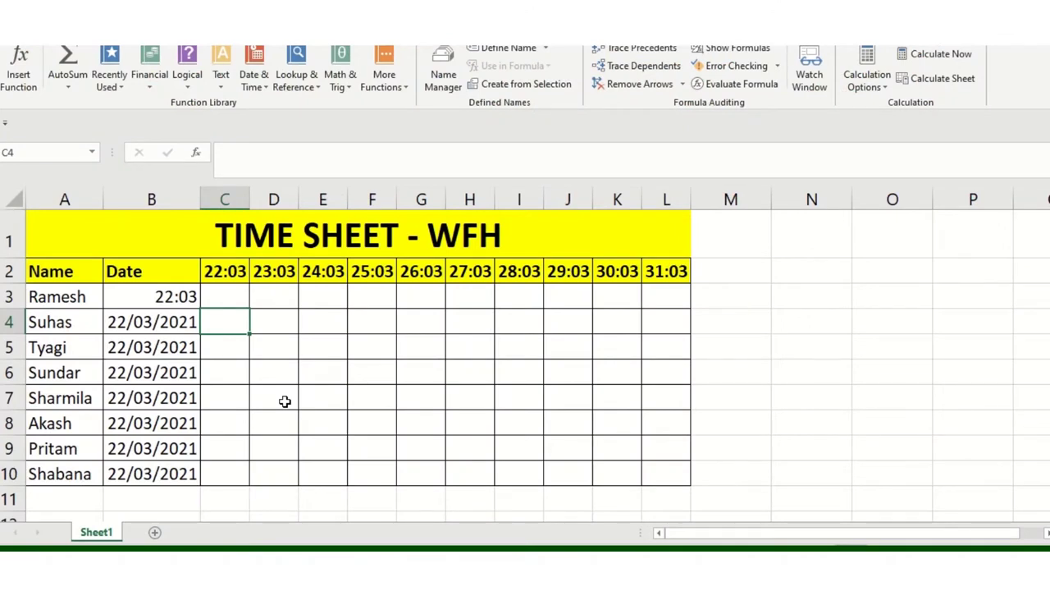
- Enter the test date 22/03/2021 in scratch cell M2 with Ctrl+;
click(237, 300)
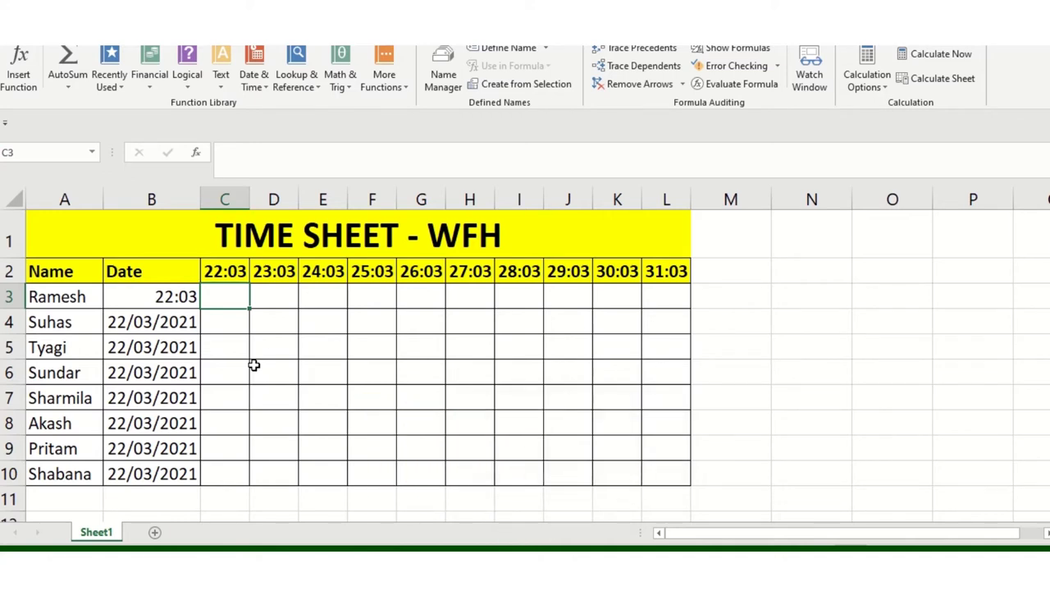
click(181, 224)
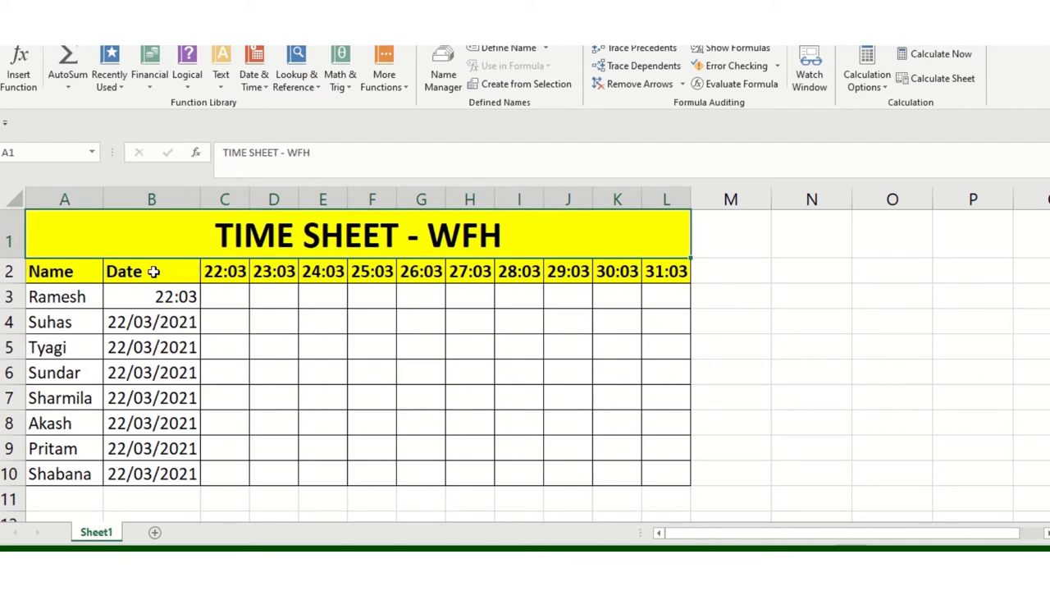
click(207, 272)
click(751, 272)
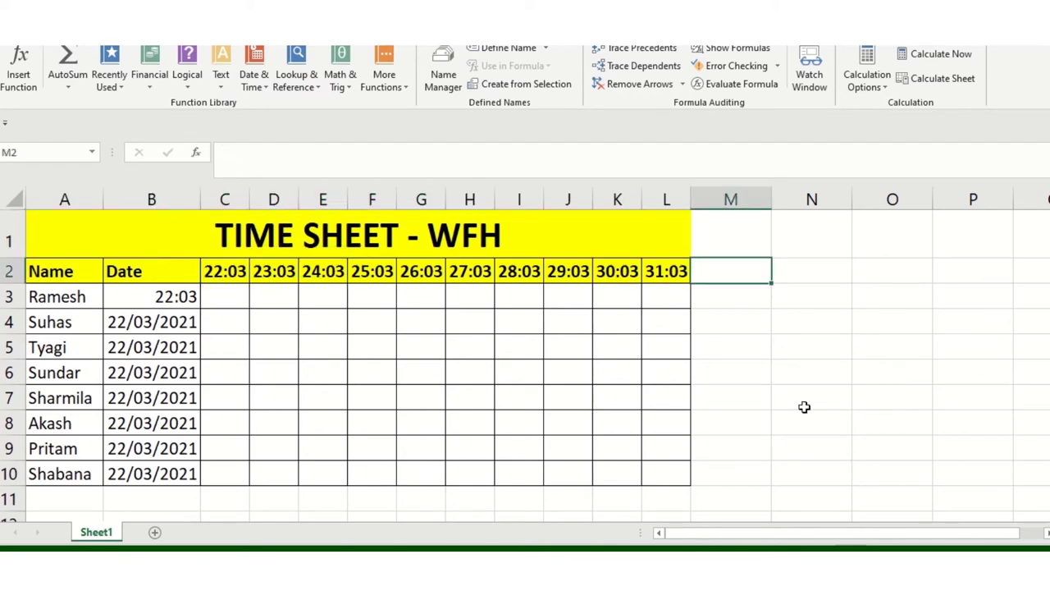
key(ctrl+semicolon)
key(Return)
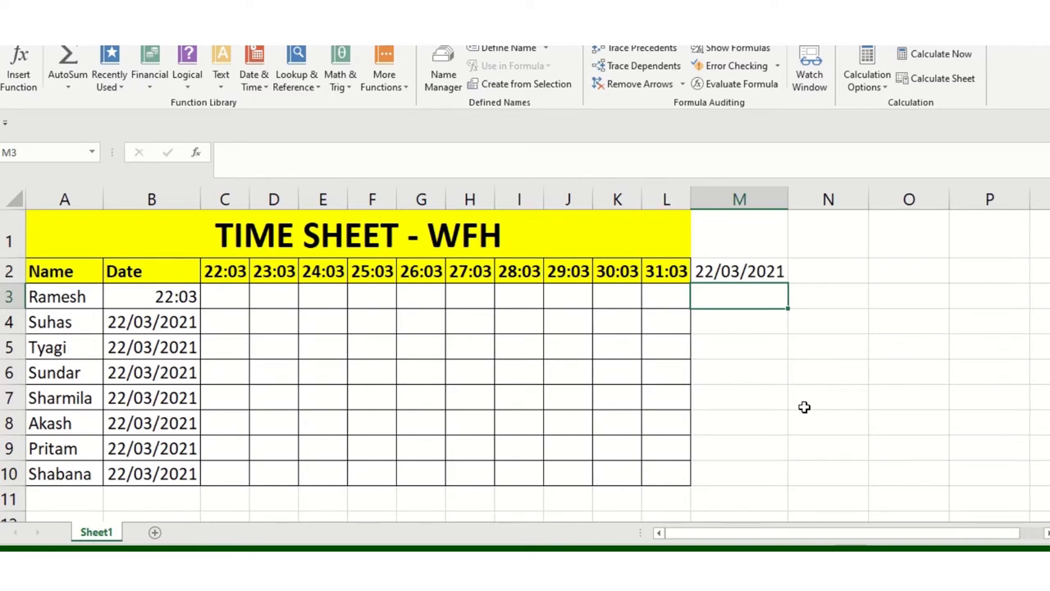
key(Up)
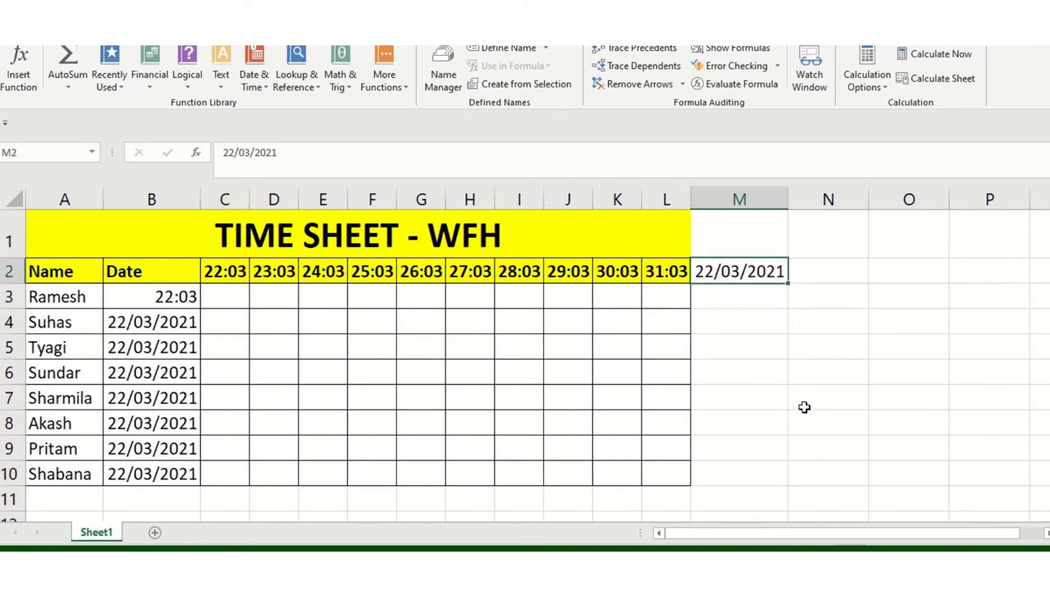
- Give M2 the custom number format d:mm
key(ctrl+1)
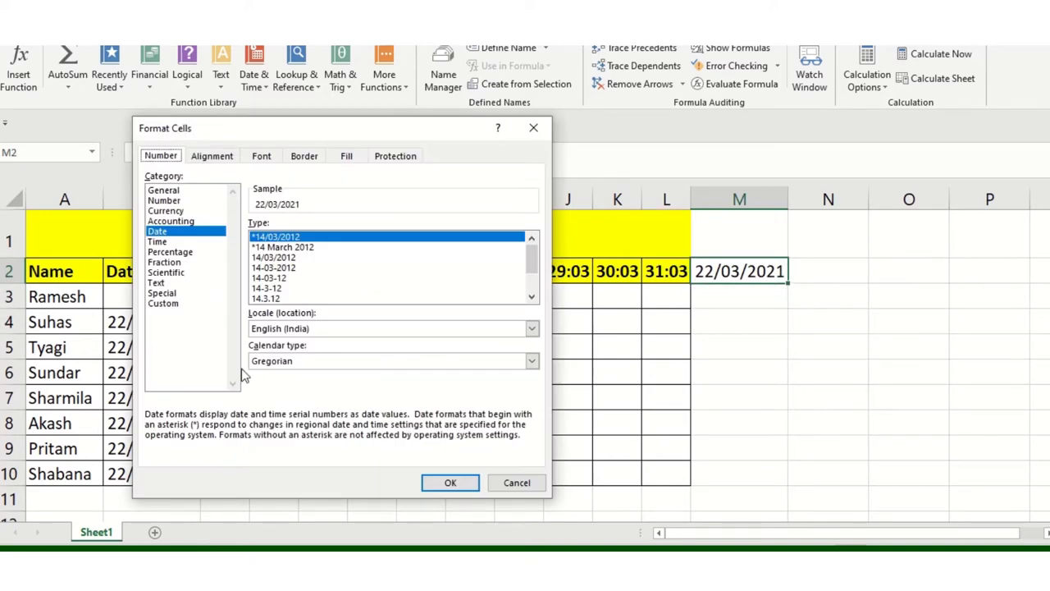
click(184, 296)
click(185, 303)
key(Tab)
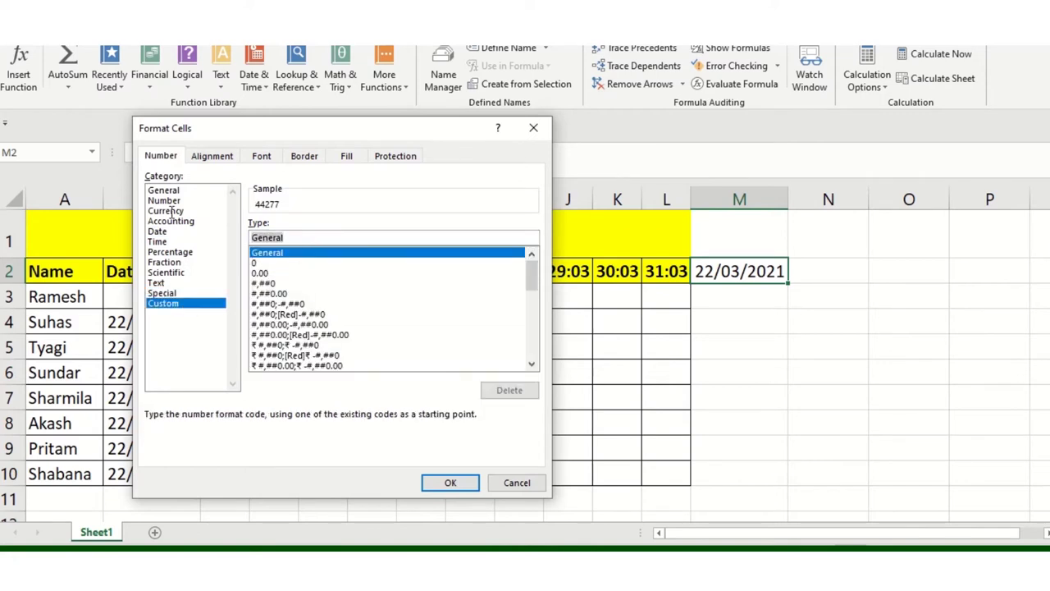
text(d:mm)
click(450, 483)
- Delete the scratch column M
click(856, 319)
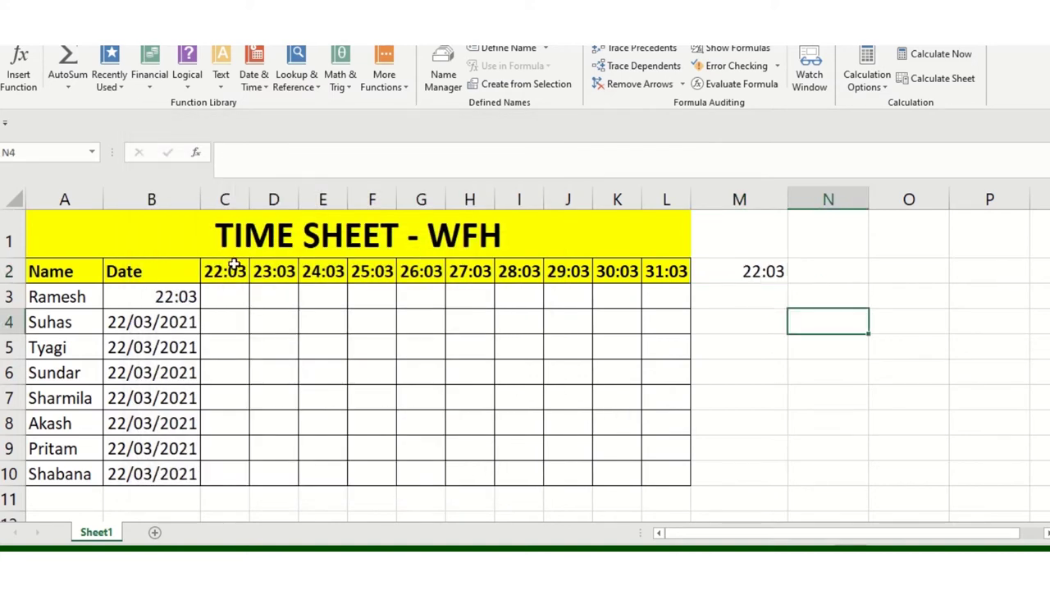
click(739, 272)
right_click(775, 199)
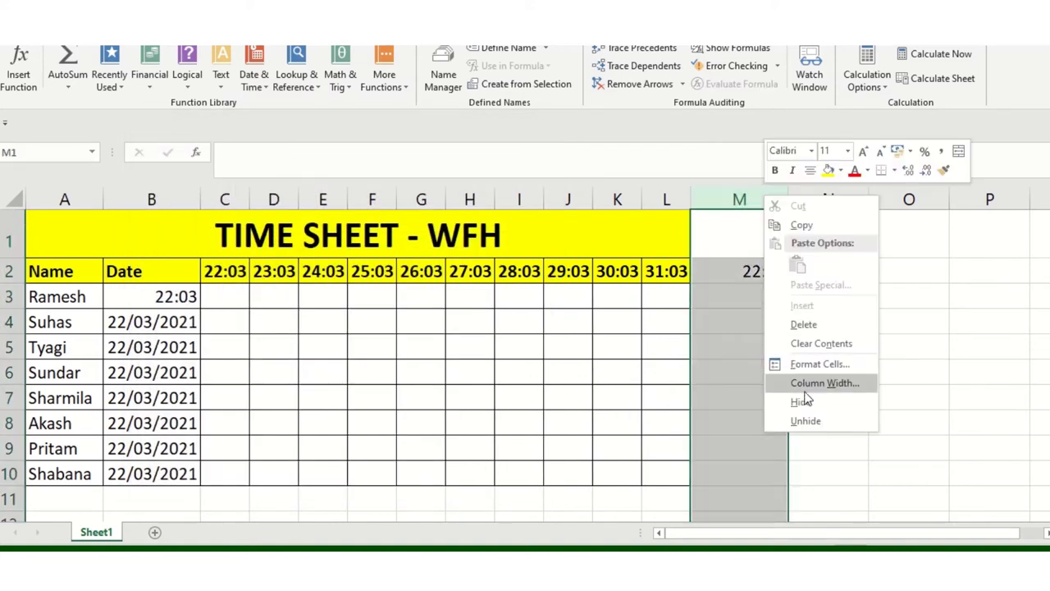
click(806, 323)
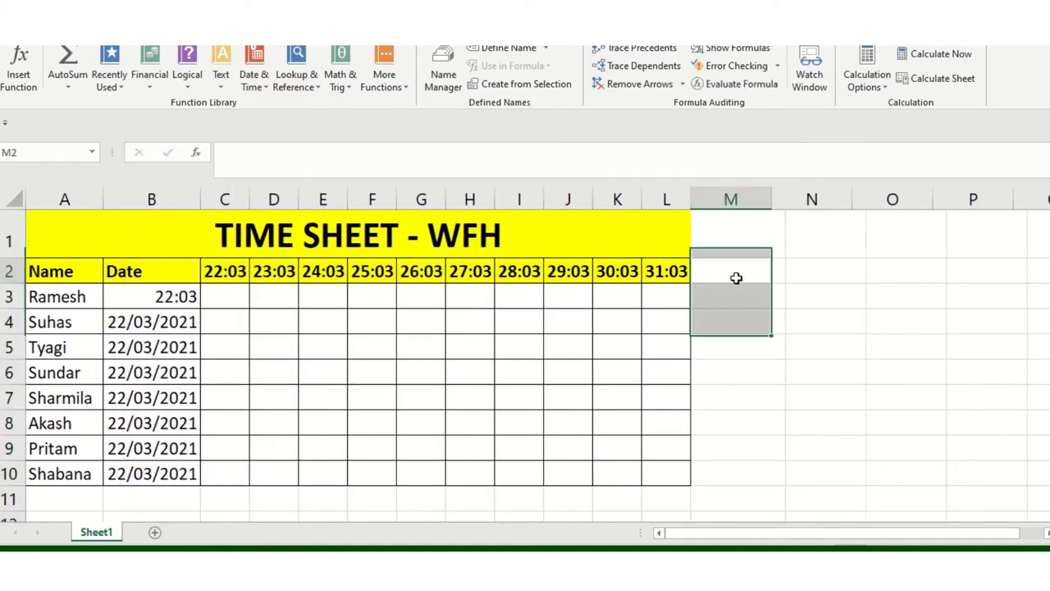
- Copy B3's day:month date format onto B4:B10 with Format Painter
click(161, 305)
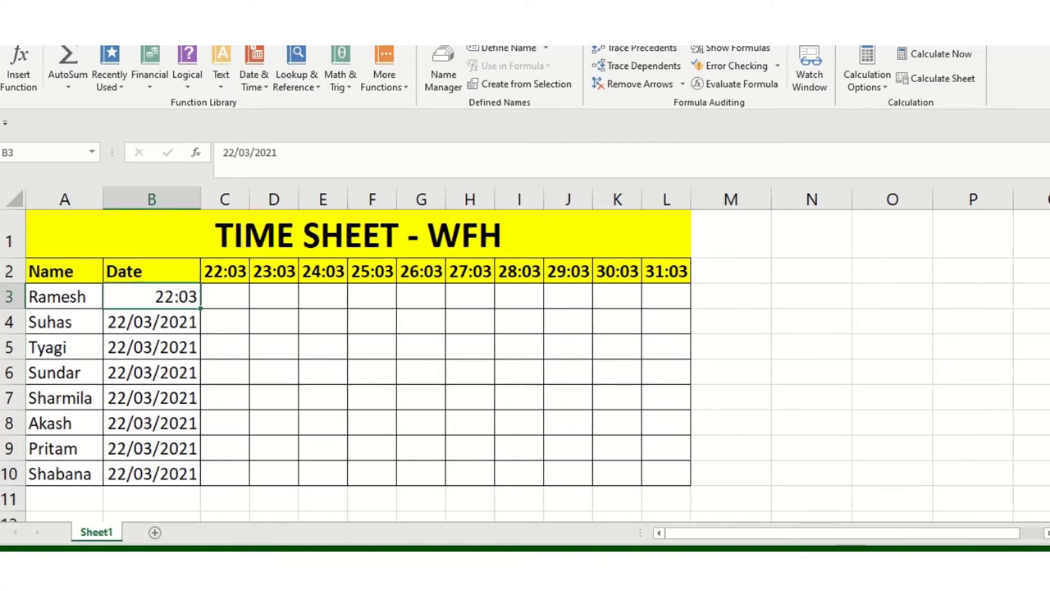
click(58, 32)
double_click(82, 84)
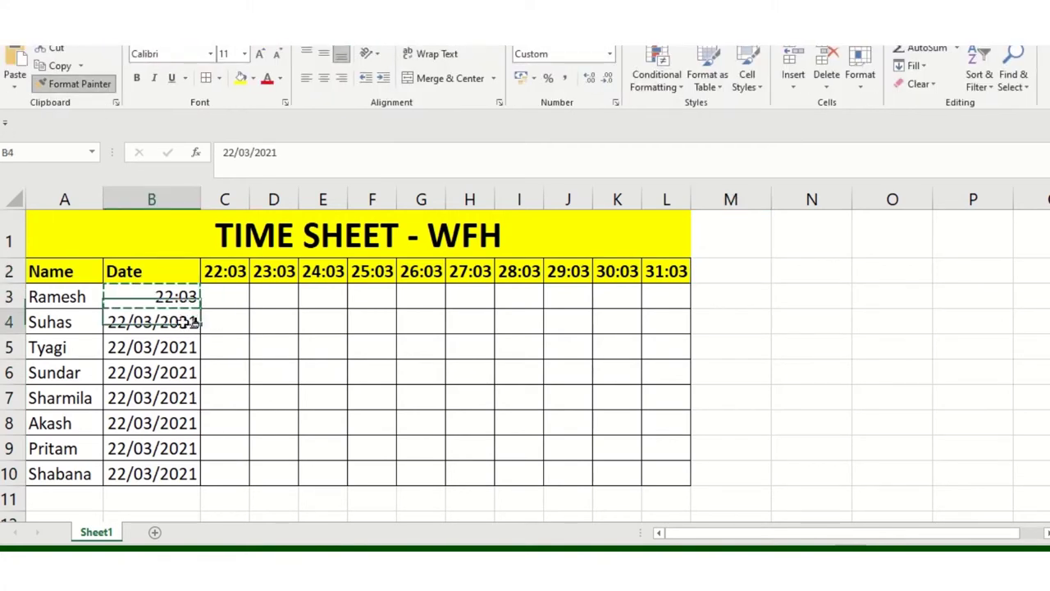
drag(181, 320, 180, 474)
click(151, 297)
key(Escape)
- Narrow column B to fit the short dates and begin typing =IF in C3
drag(201, 189, 153, 188)
click(165, 298)
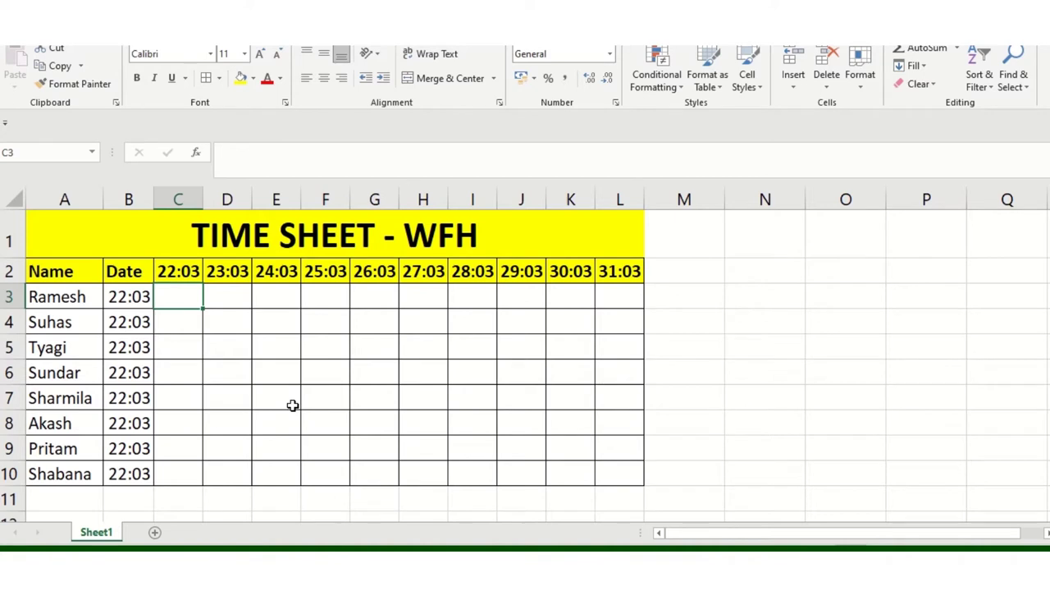
text(=i)
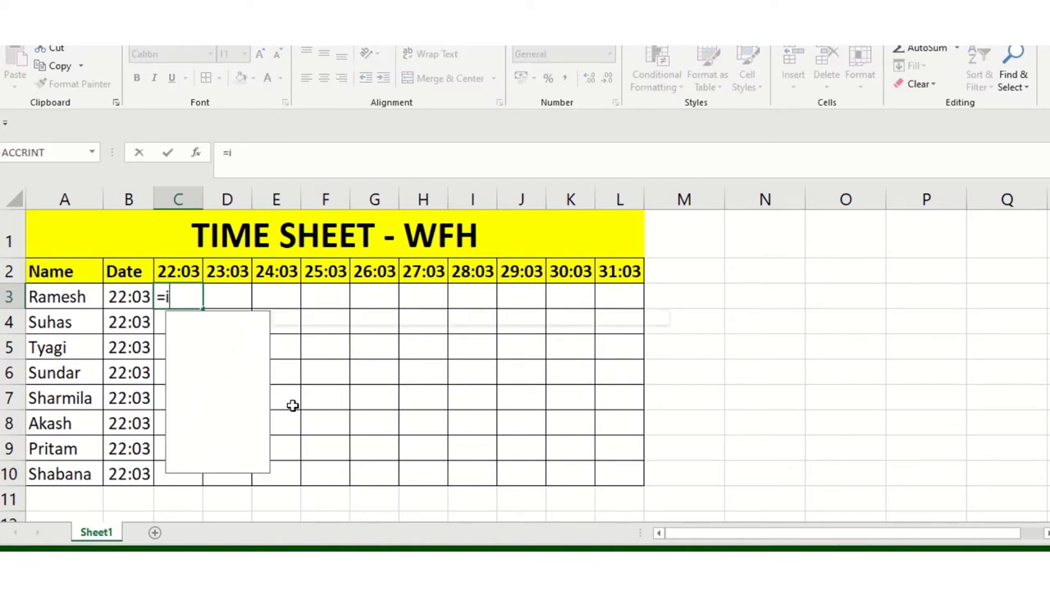
text(f)
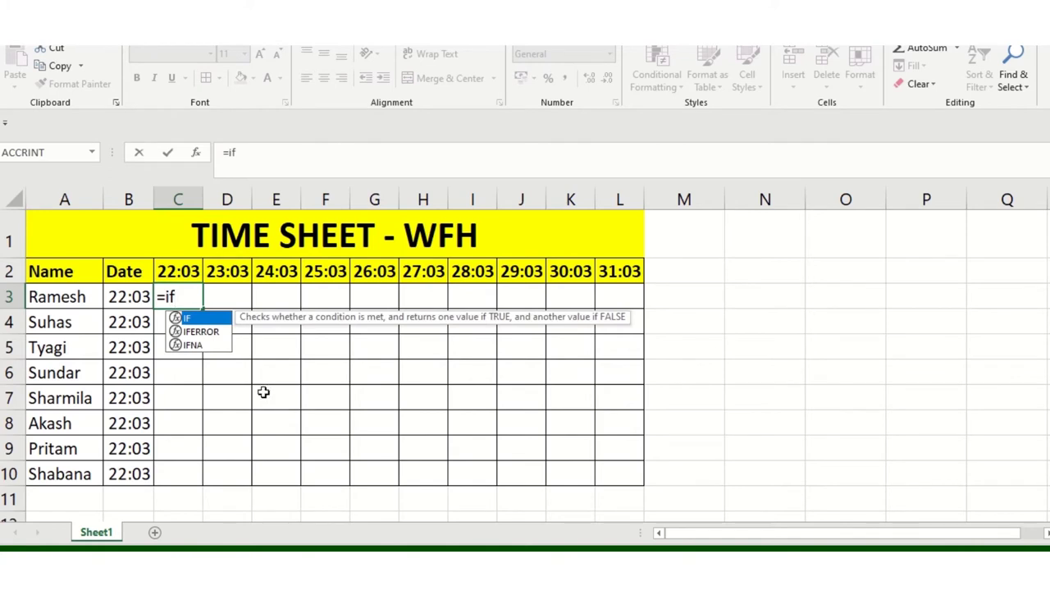
- Complete C3 as =IF(B3=C2,1,0), comparing B3's date with the C2 header
double_click(197, 318)
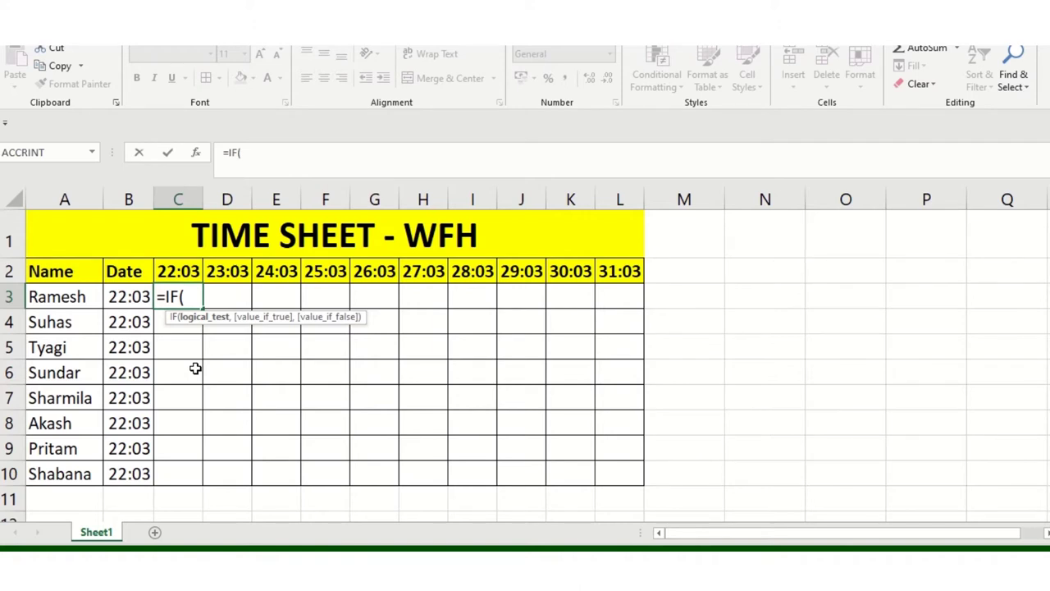
click(117, 300)
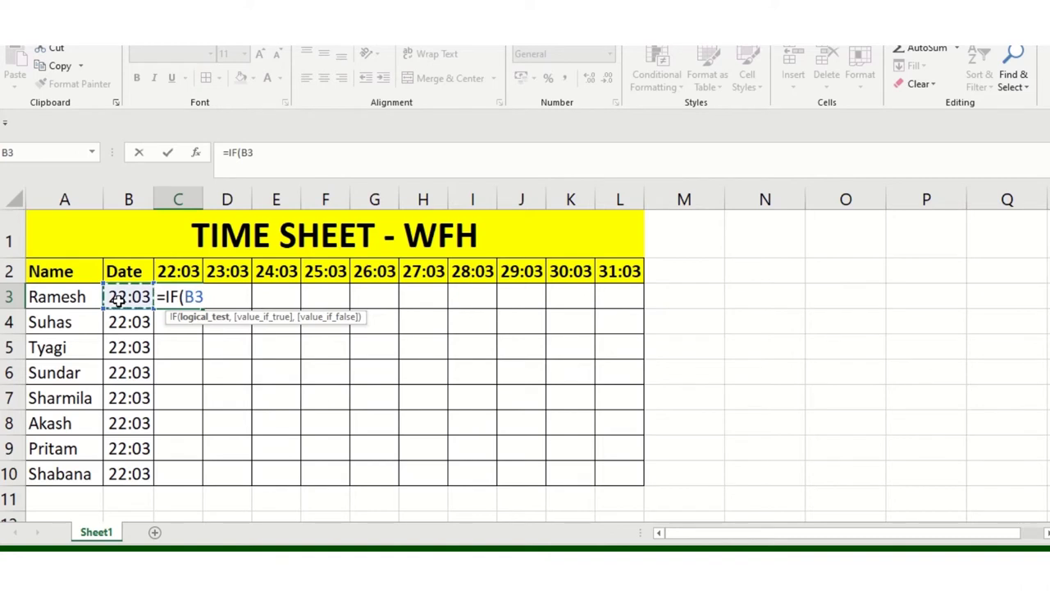
text(=)
click(177, 275)
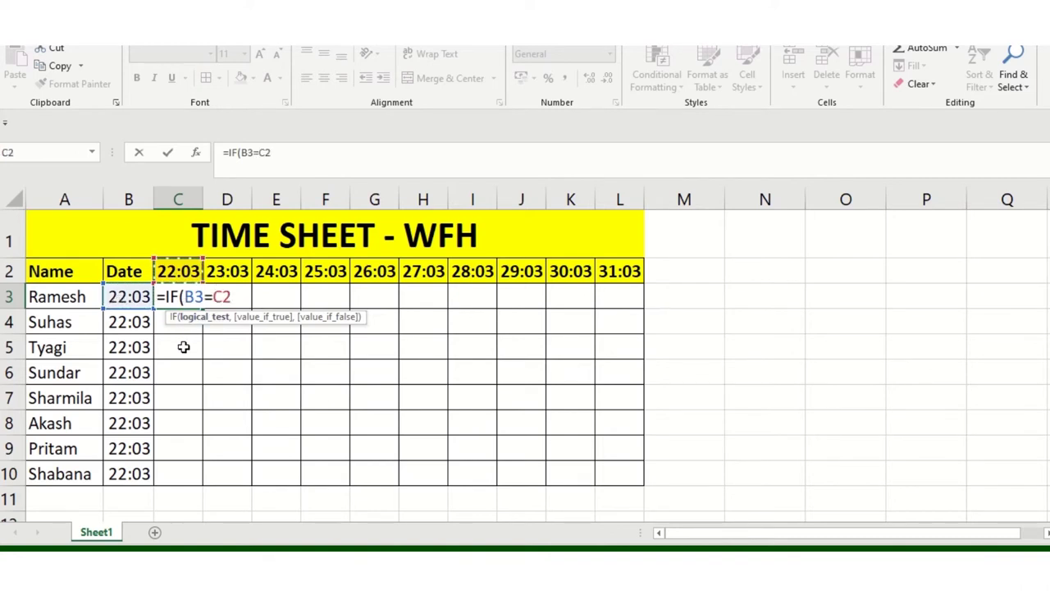
text(,)
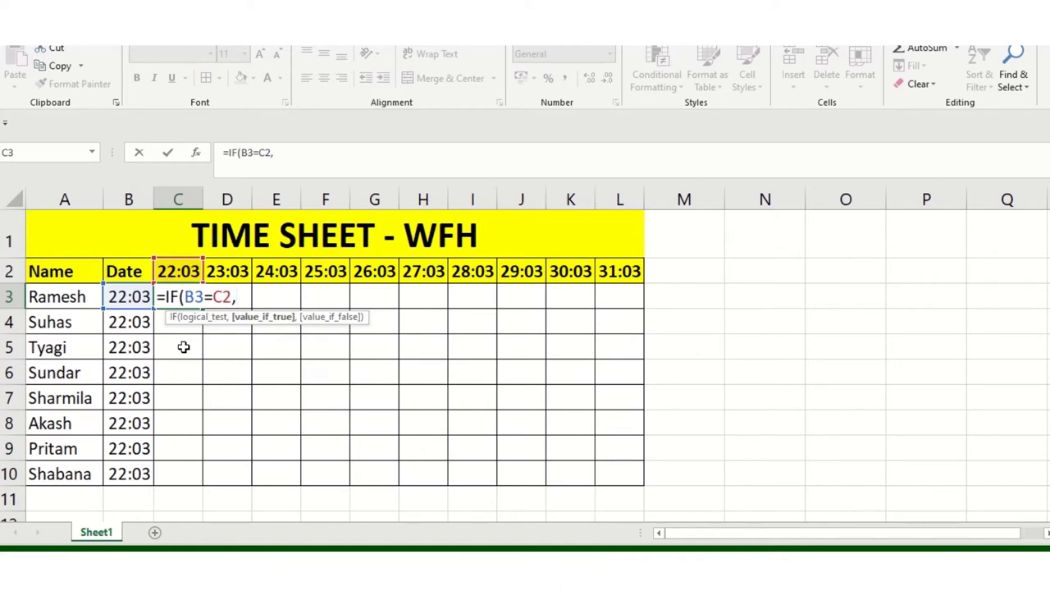
text(1)
text(,0)
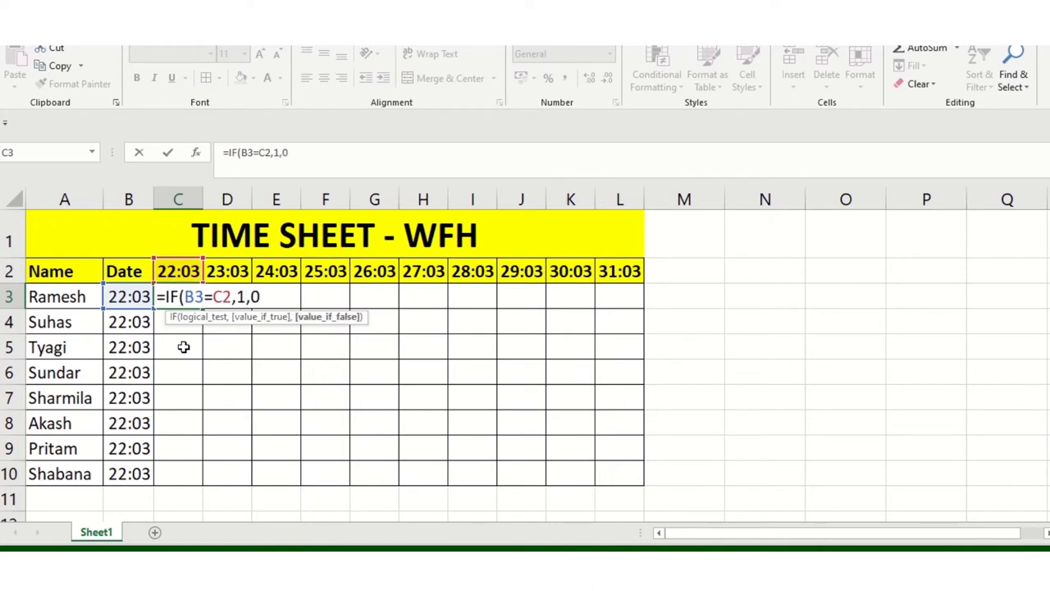
text())
key(Return)
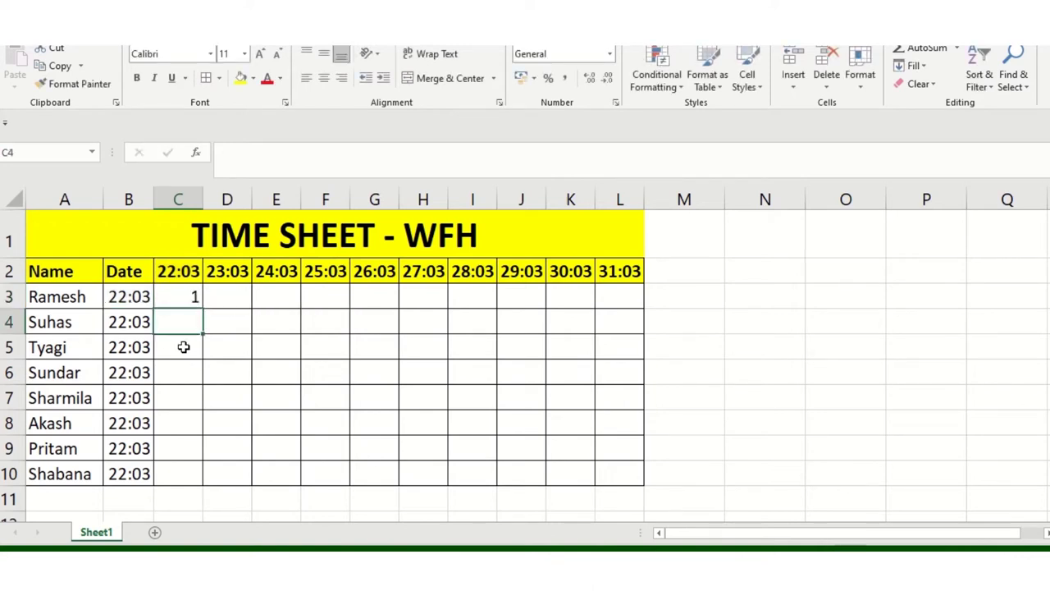
- Fill the C3 formula right to L3 and down to row 10, then inspect H5, C3 and D4
click(197, 297)
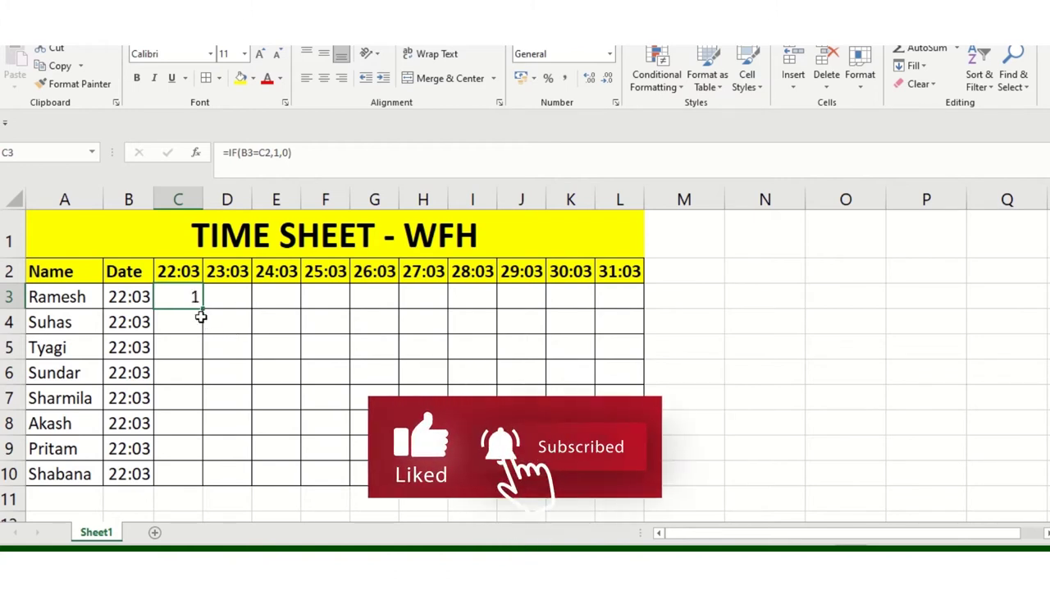
drag(202, 310, 621, 308)
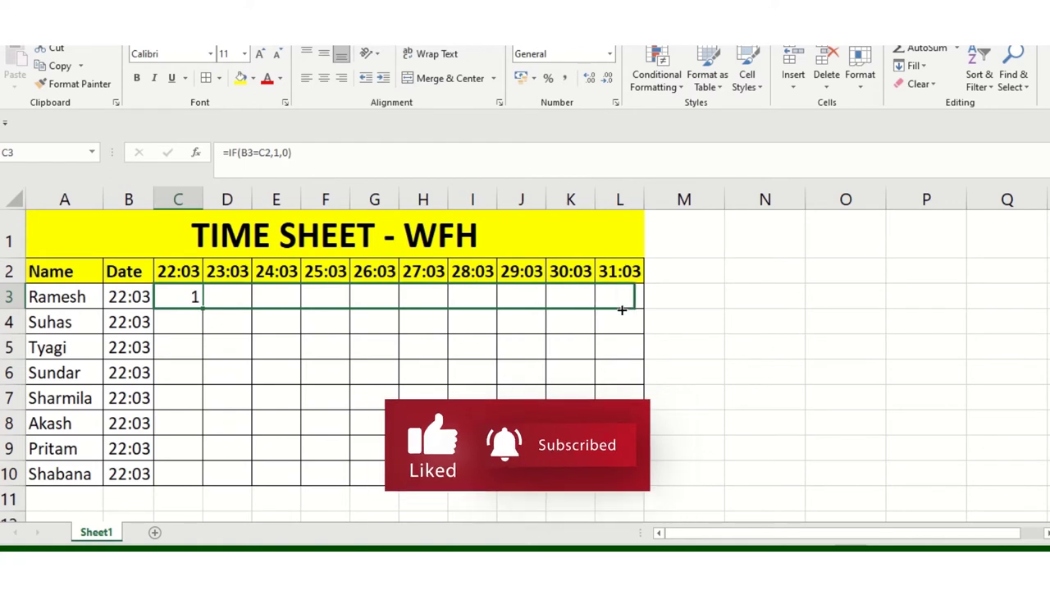
drag(645, 309, 647, 487)
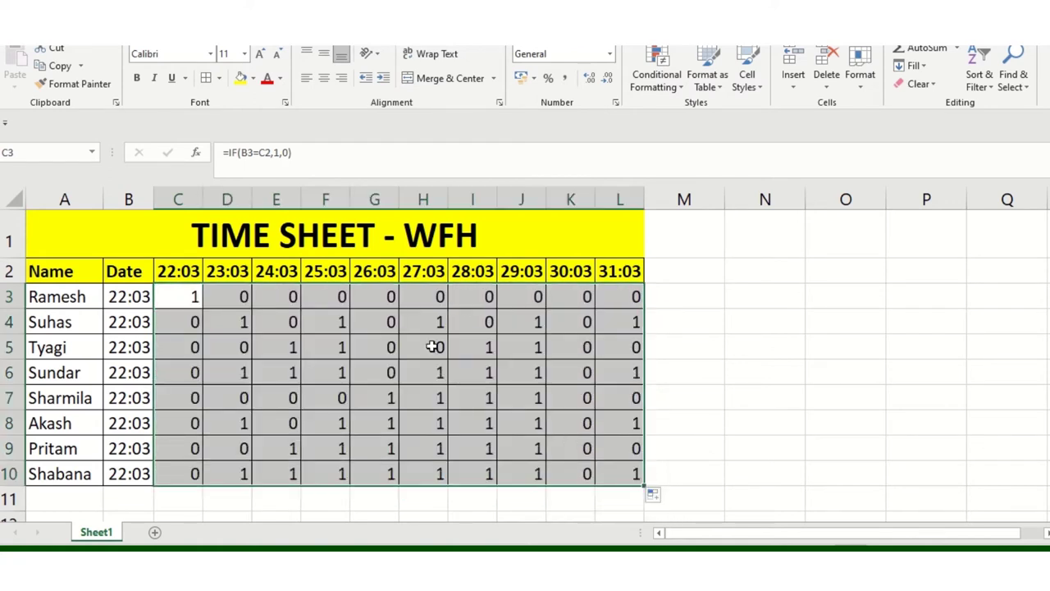
click(429, 347)
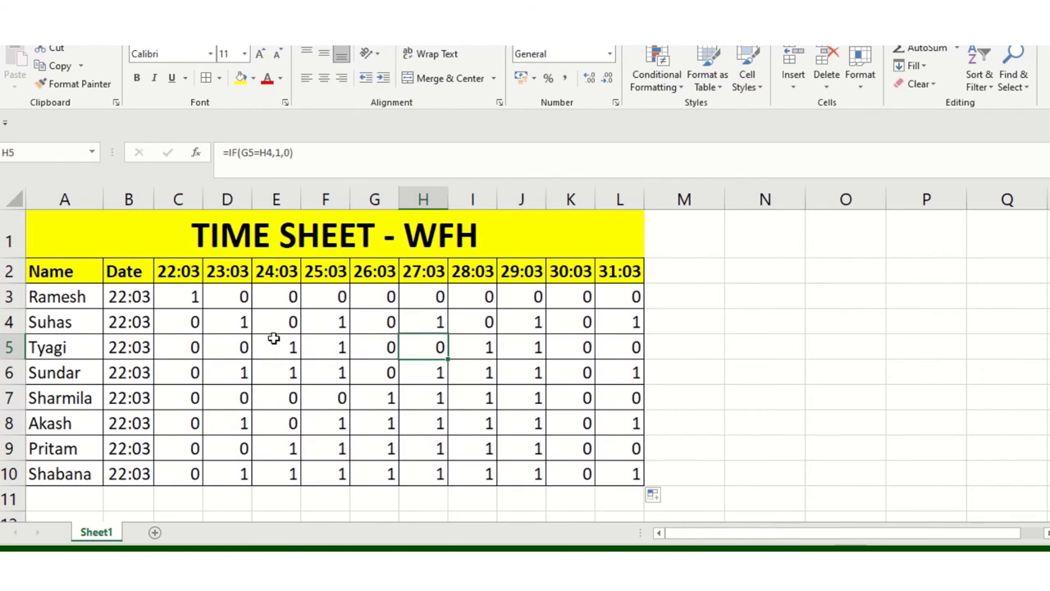
click(194, 297)
click(220, 322)
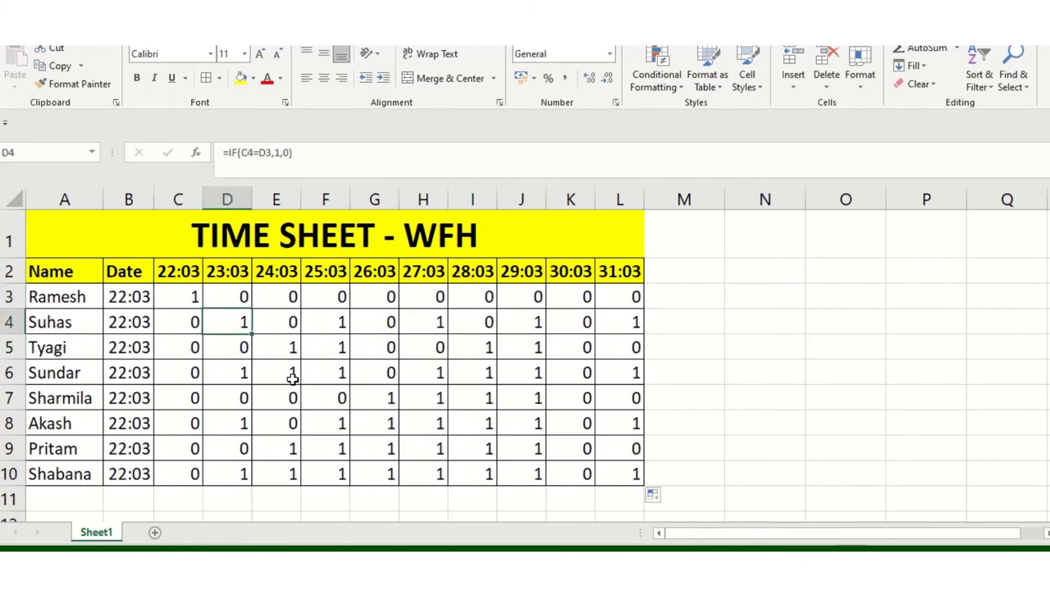
- Compare the formulas in E6, F4 and C3, then turn on Show Formulas
click(289, 367)
click(340, 328)
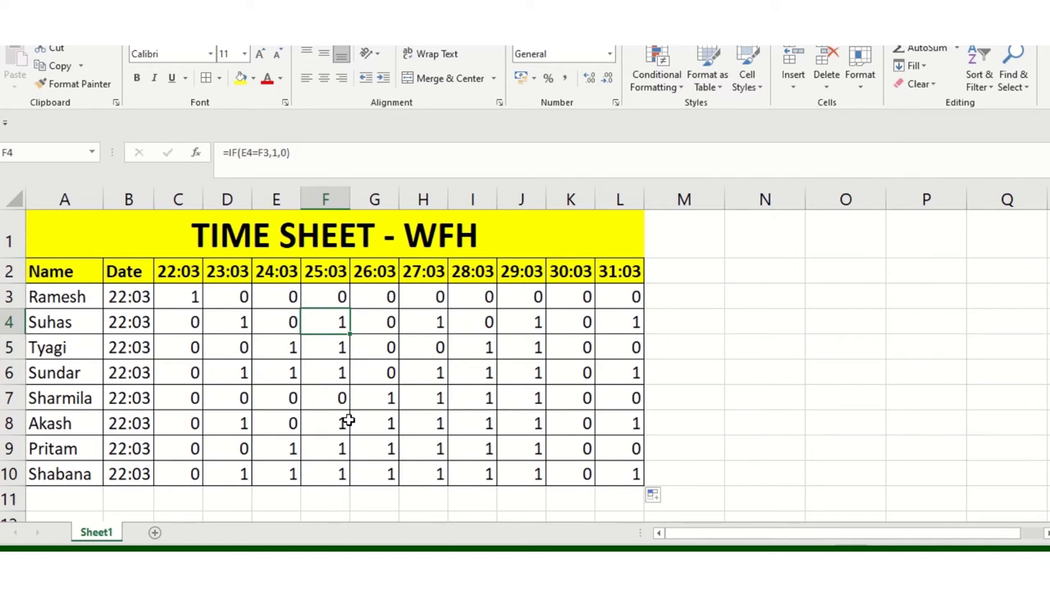
click(181, 299)
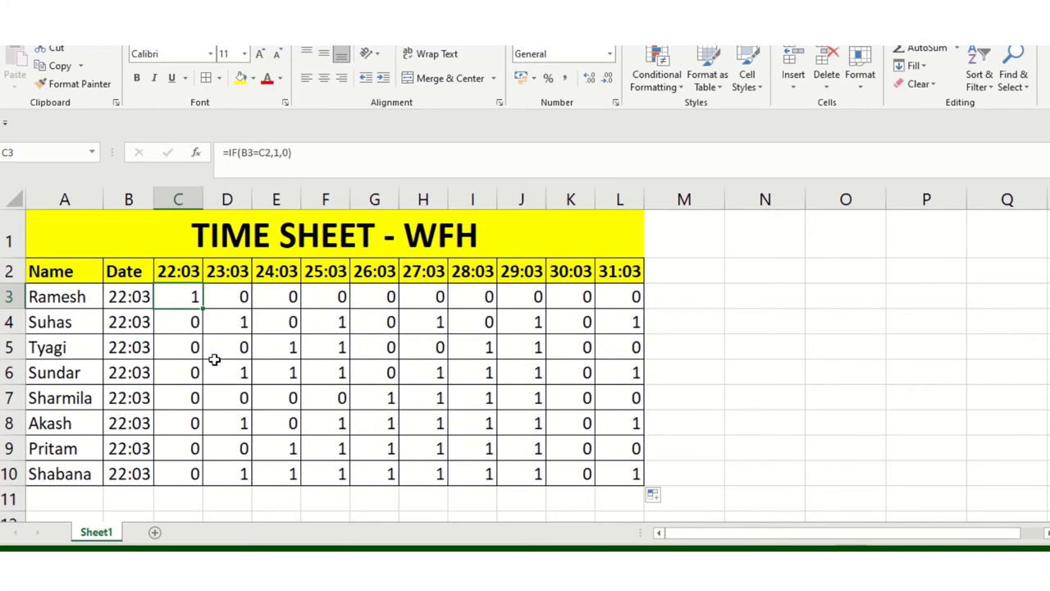
scroll(213, 358, up, 4)
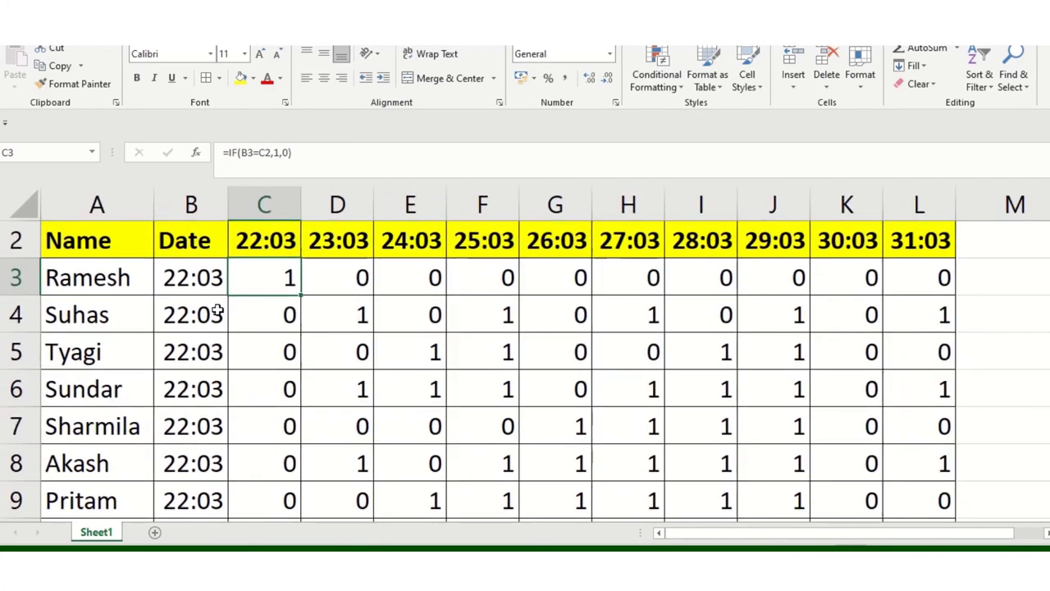
click(256, 33)
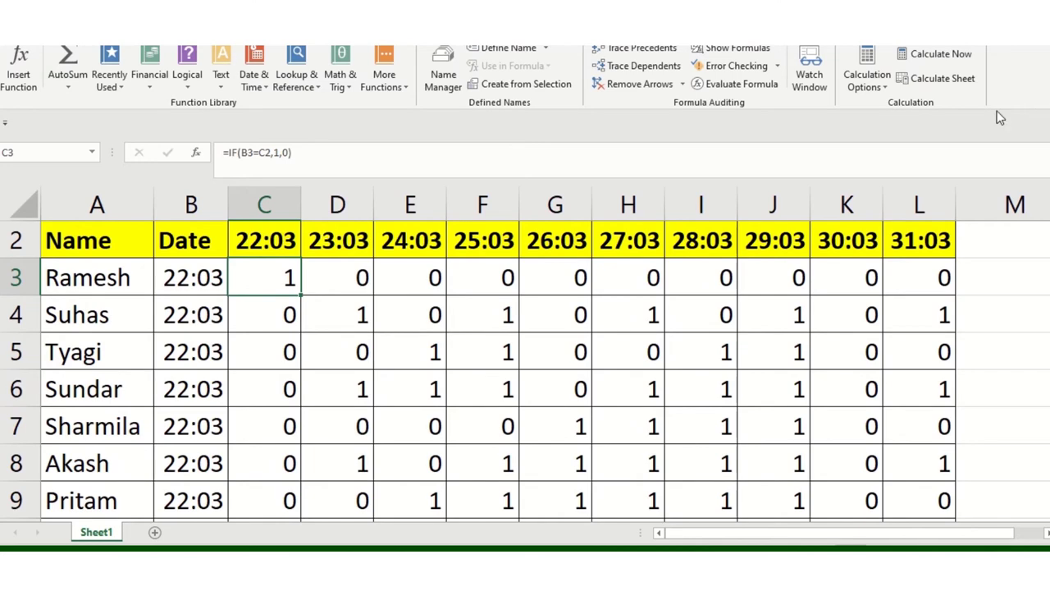
click(736, 51)
- Inspect D5 and C3's formulas, autofit column C, then turn Show Formulas off
click(568, 345)
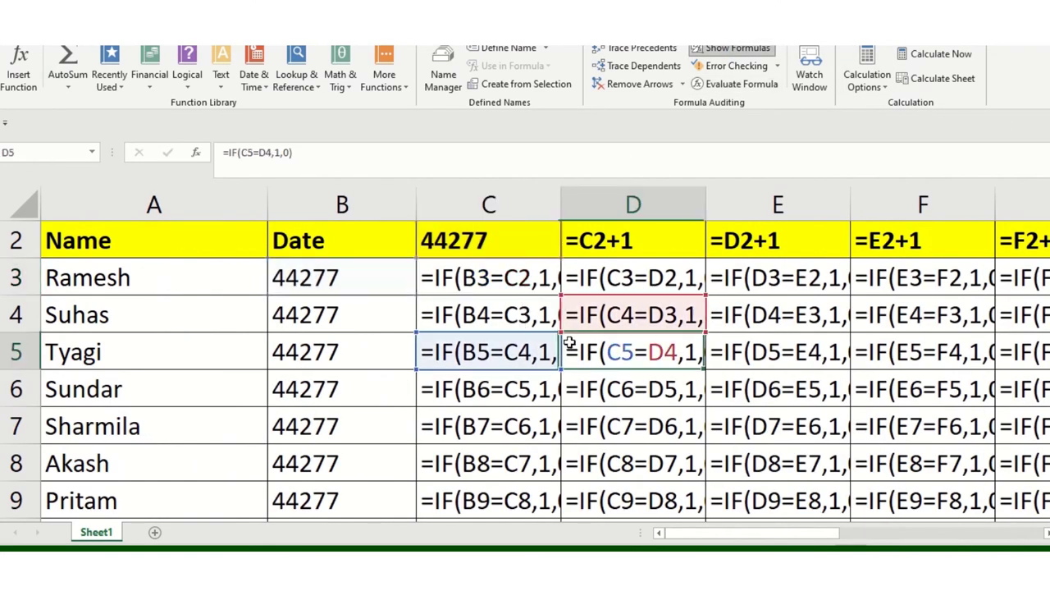
double_click(561, 197)
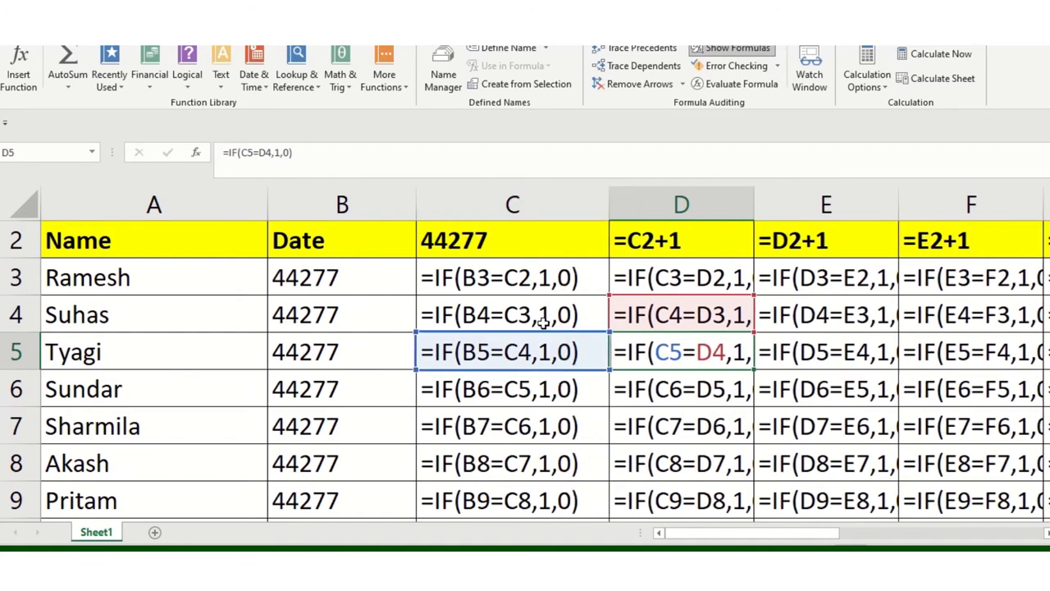
click(575, 299)
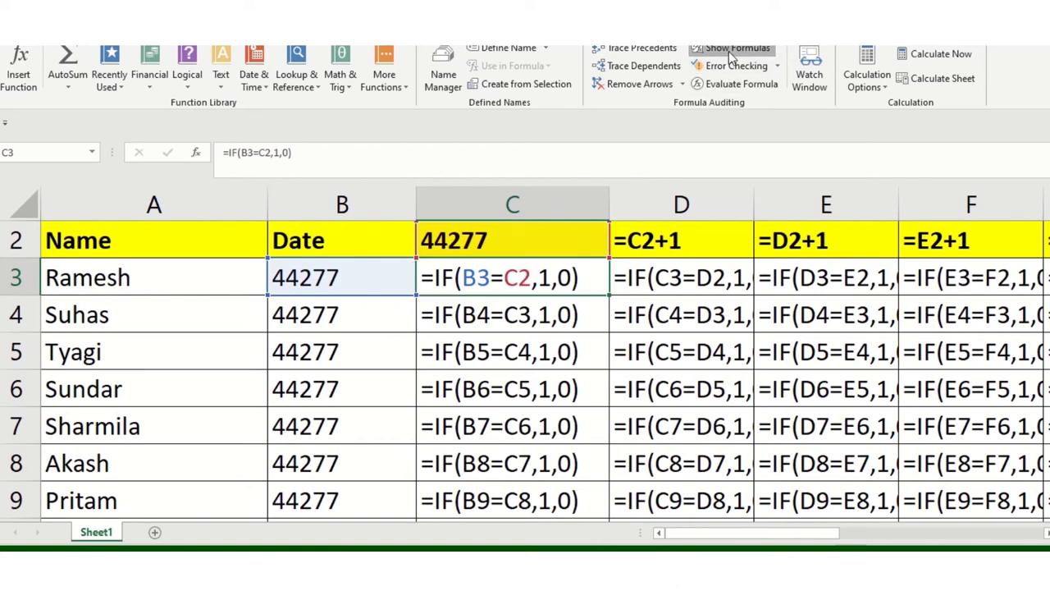
click(730, 49)
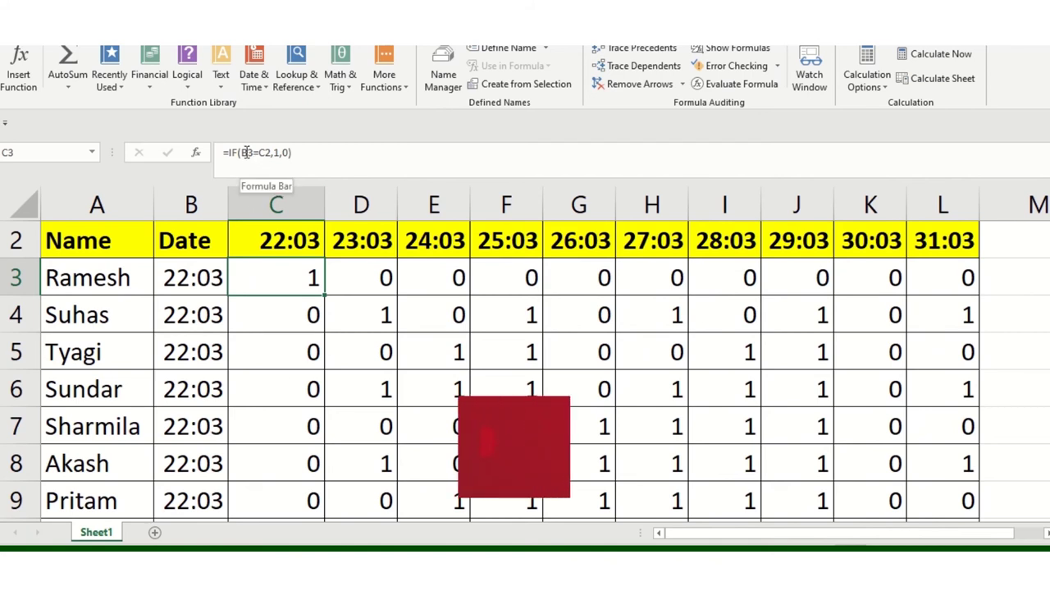
- Add $ signs so C3 reads =IF($B3=C$2,1,0), then reselect C3
click(267, 154)
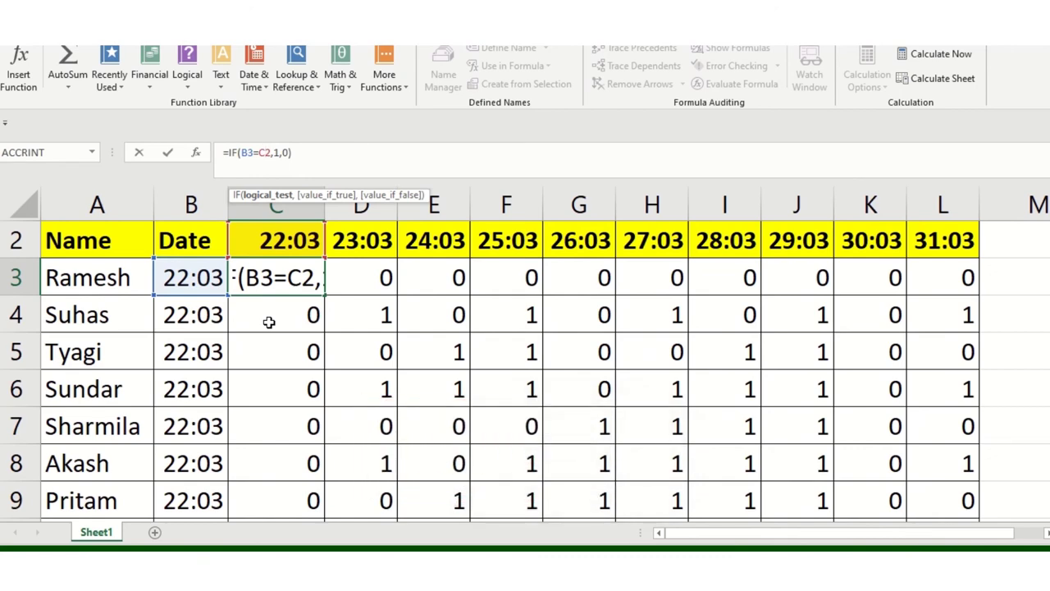
text($)
text($)
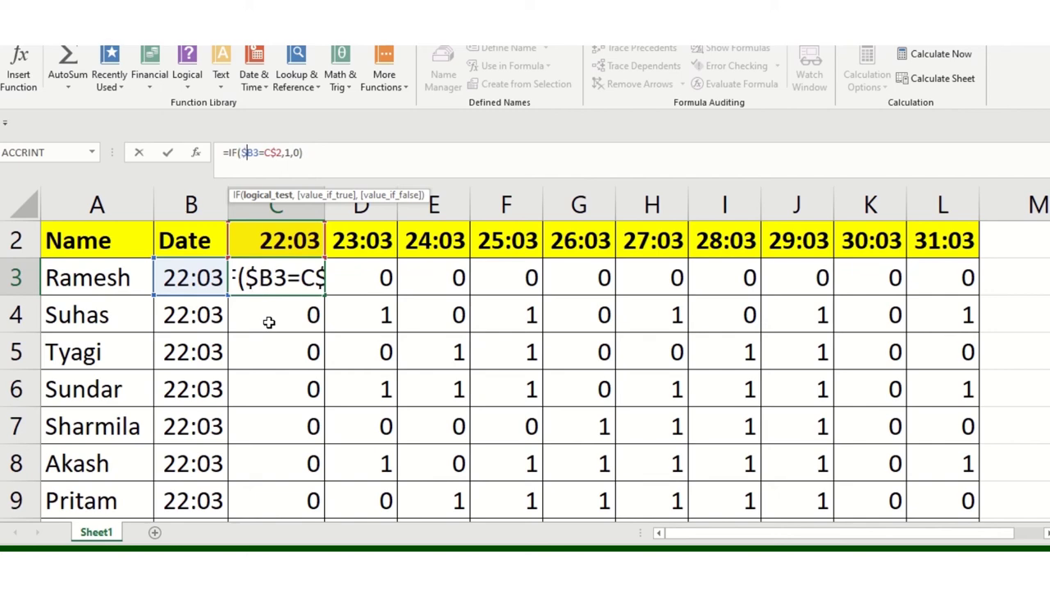
key(Return)
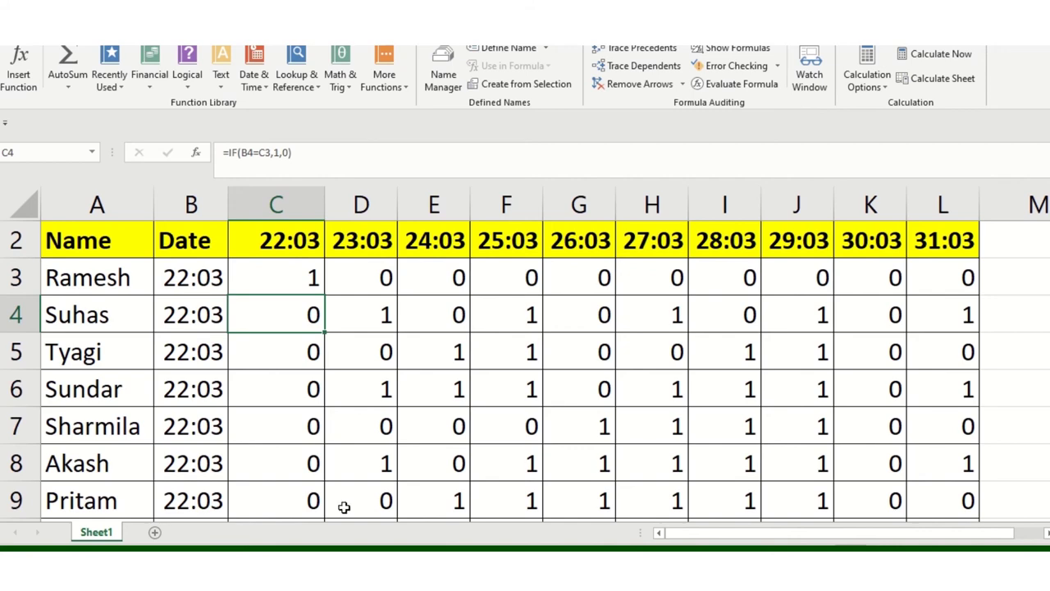
ctrl+scroll(370, 319, down, 2)
ctrl+scroll(366, 321, down, 1)
click(238, 259)
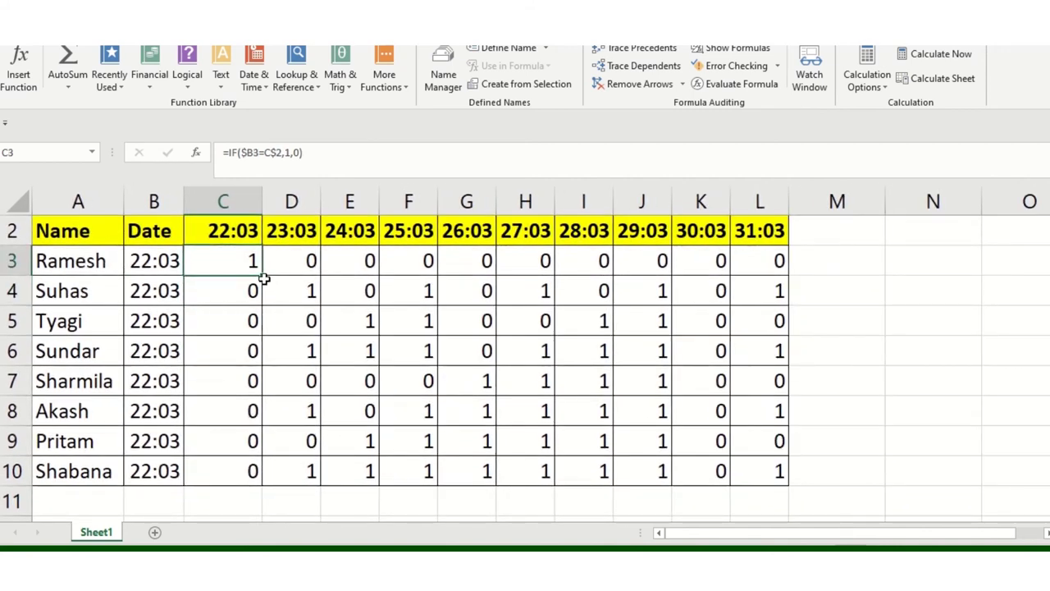
- Fill C3's mixed-reference formula across to L3 and down to row 10
drag(262, 275, 779, 279)
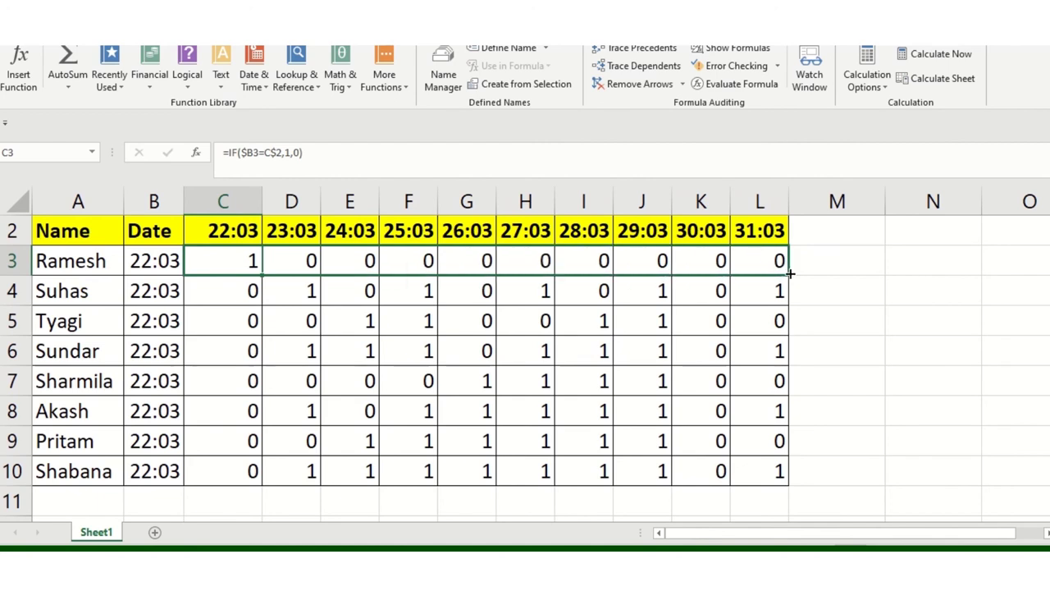
drag(789, 276, 796, 498)
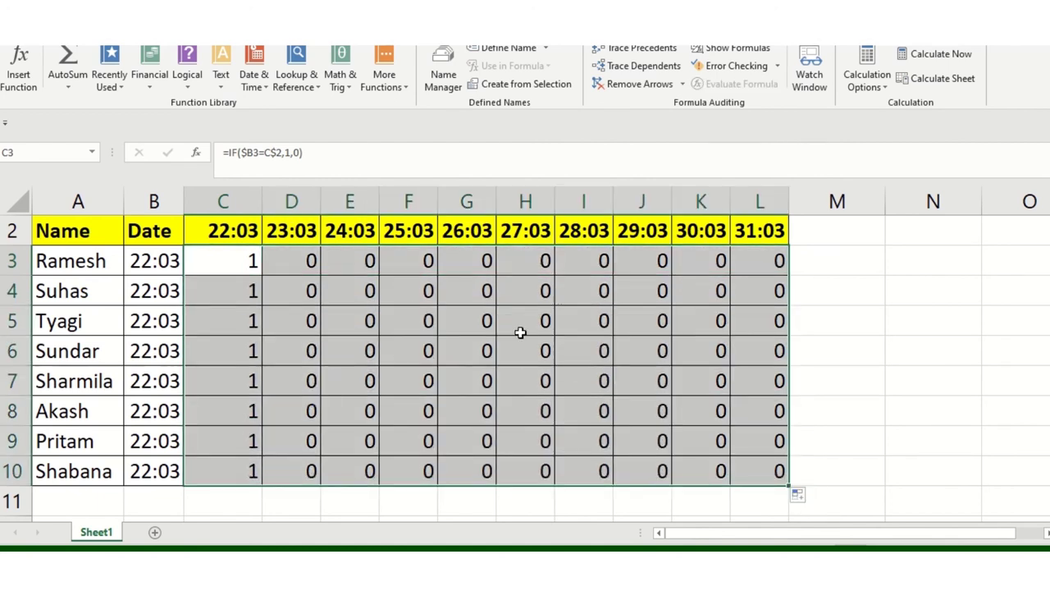
click(415, 336)
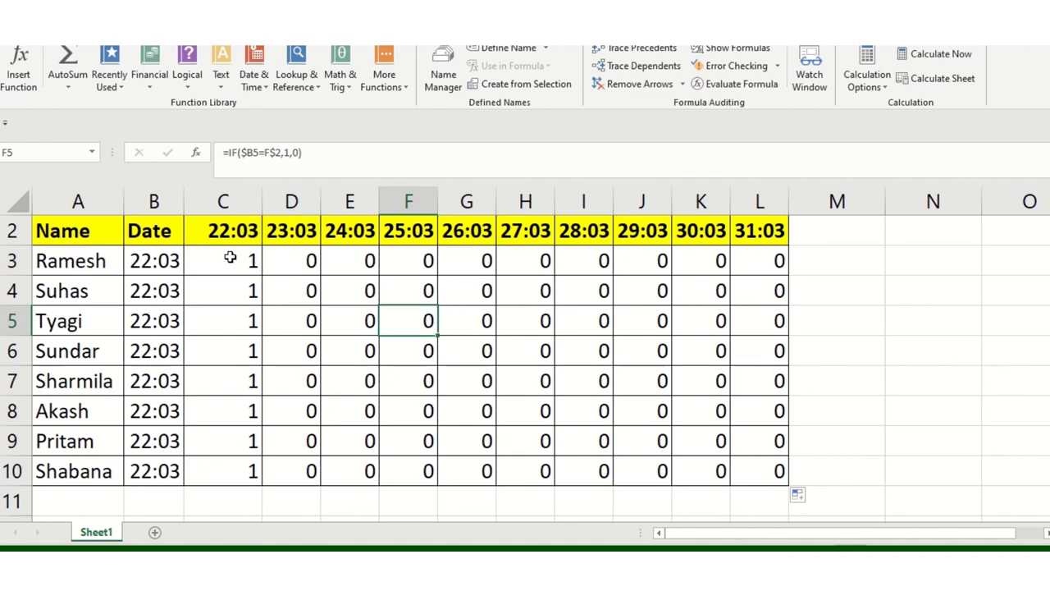
- Check the Date column, C2 header and column C's 1s, then select Sundar's date in B6
click(146, 266)
click(150, 297)
click(143, 325)
click(146, 351)
click(225, 230)
drag(237, 261, 227, 470)
click(341, 294)
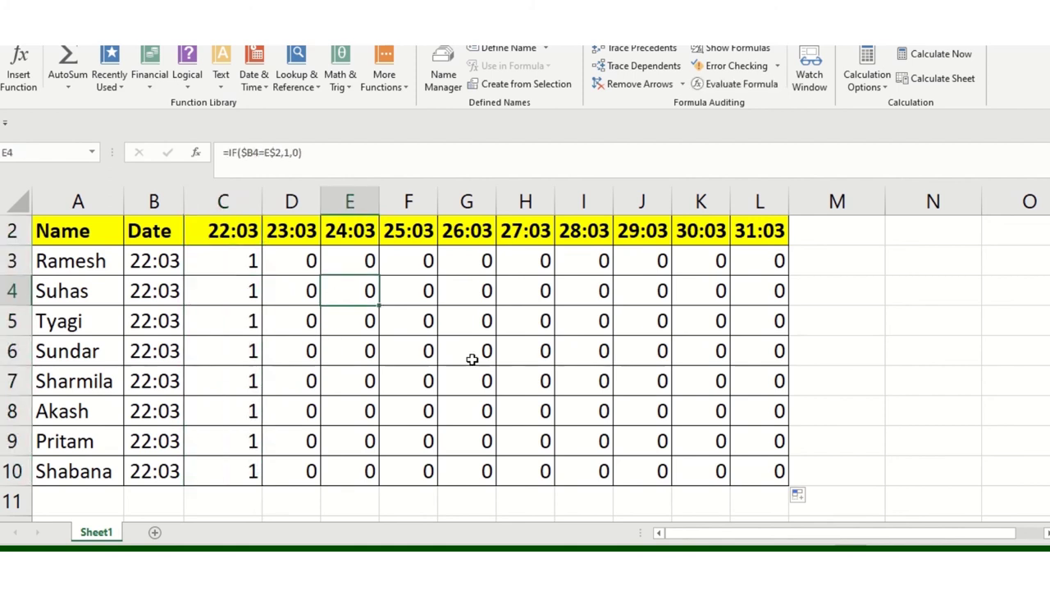
click(177, 359)
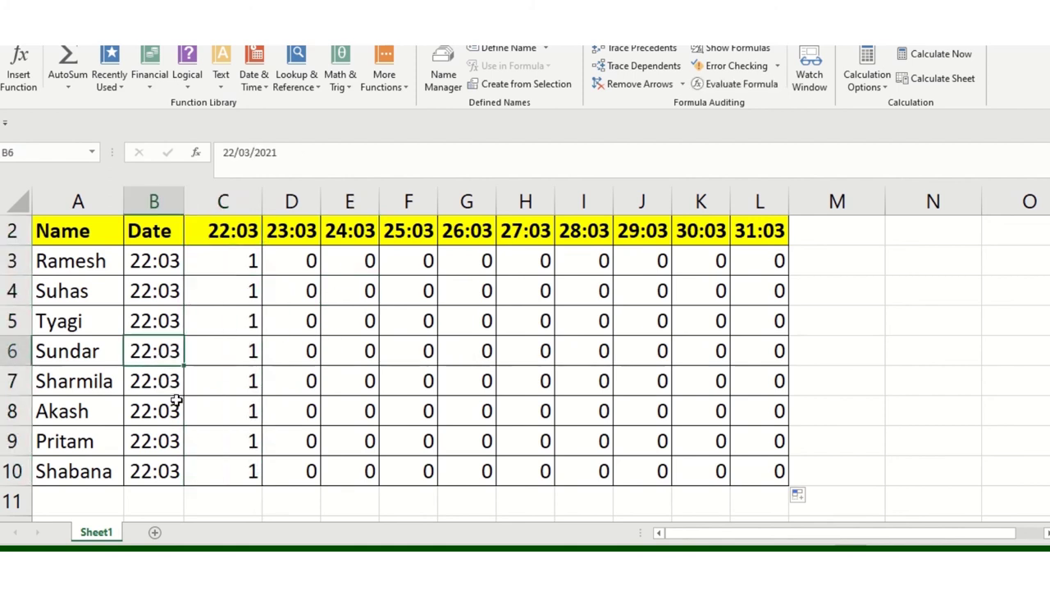
- Edit B6 from 22/03/2021 to 29/03/2021 and confirm J6 under 29:03 now shows 1
click(235, 156)
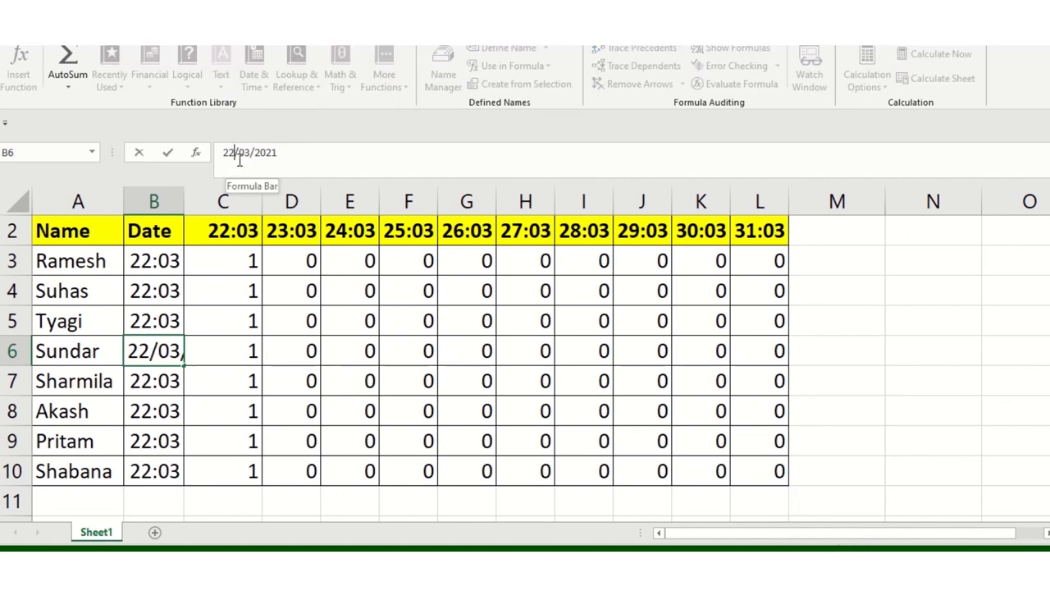
key(BackSpace)
text(9)
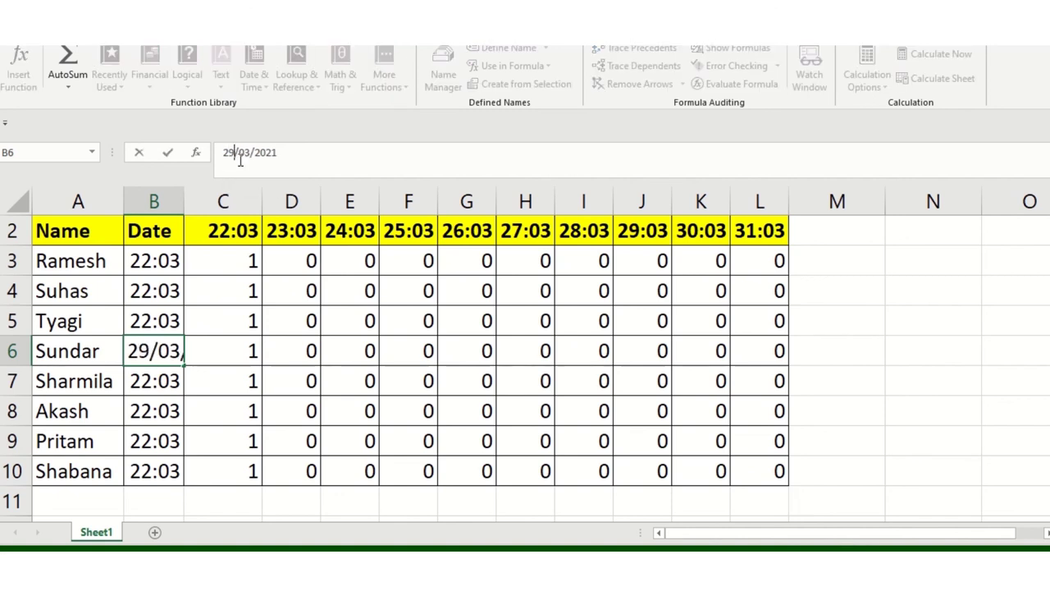
key(Return)
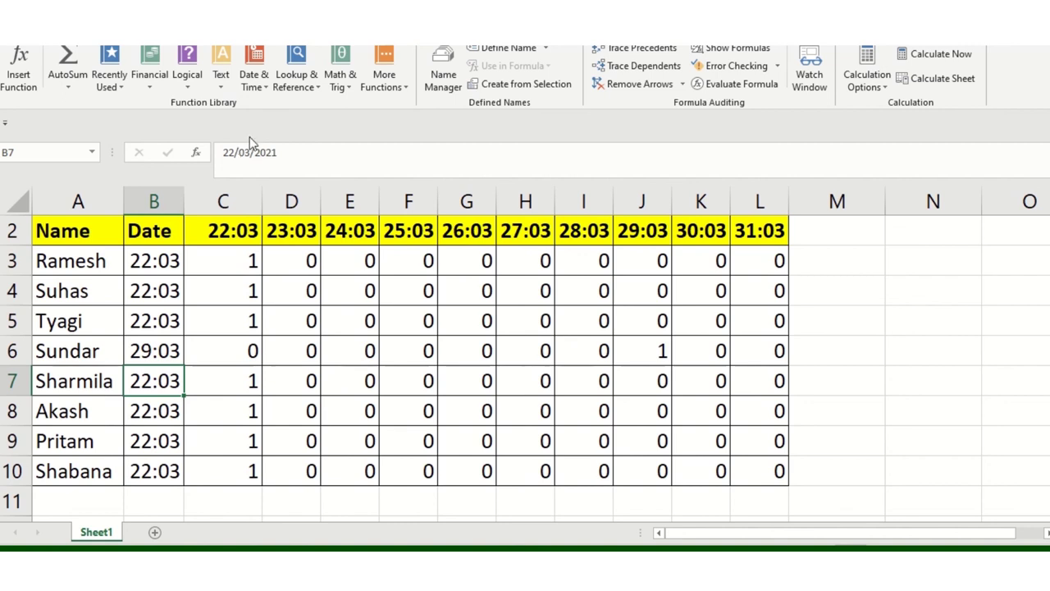
drag(642, 231, 648, 351)
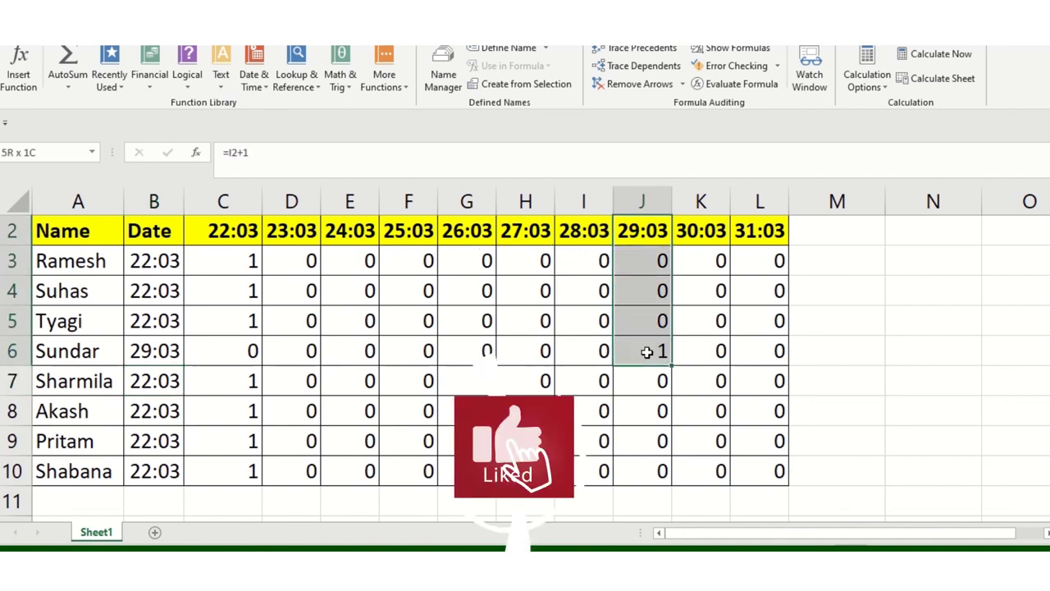
ctrl+click(160, 352)
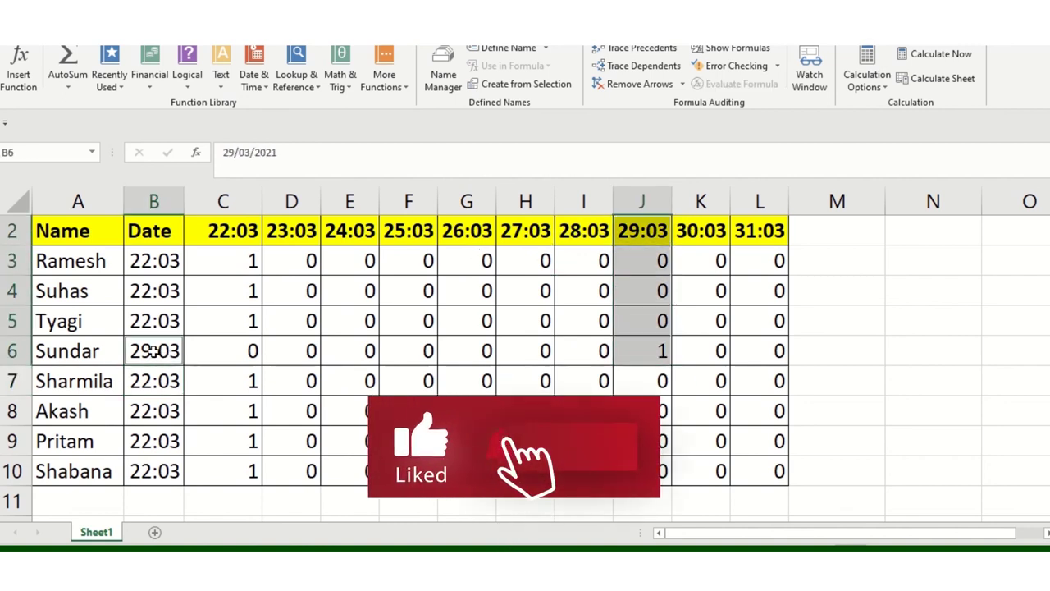
click(664, 360)
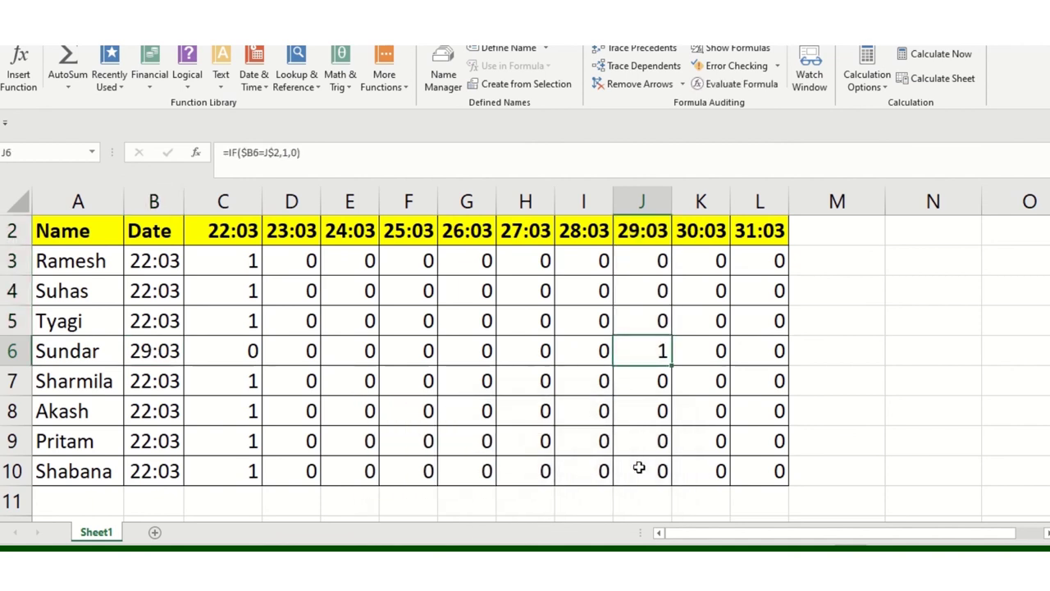